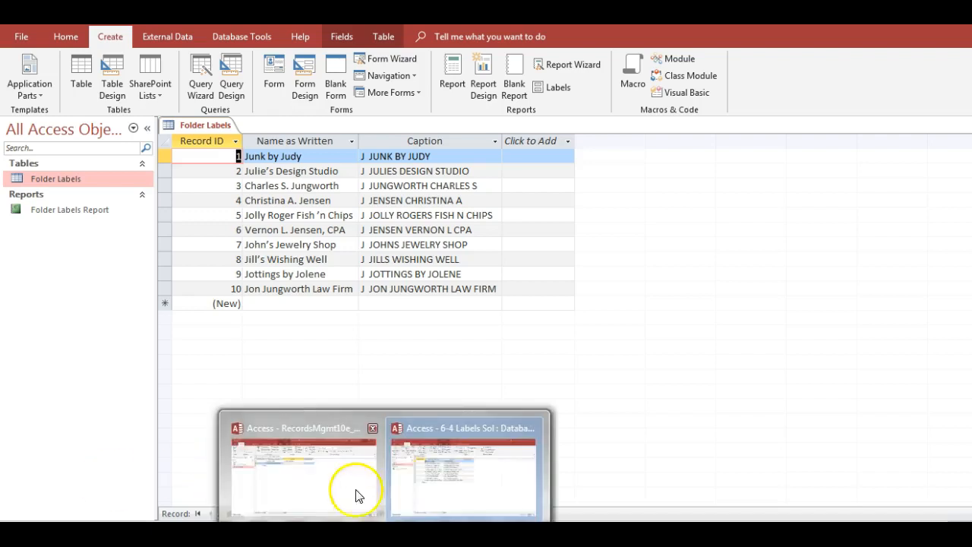
# - Switch to the RecordsMgmt10e database and open the _GradingInfoTable table
pyautogui.click(347, 482)
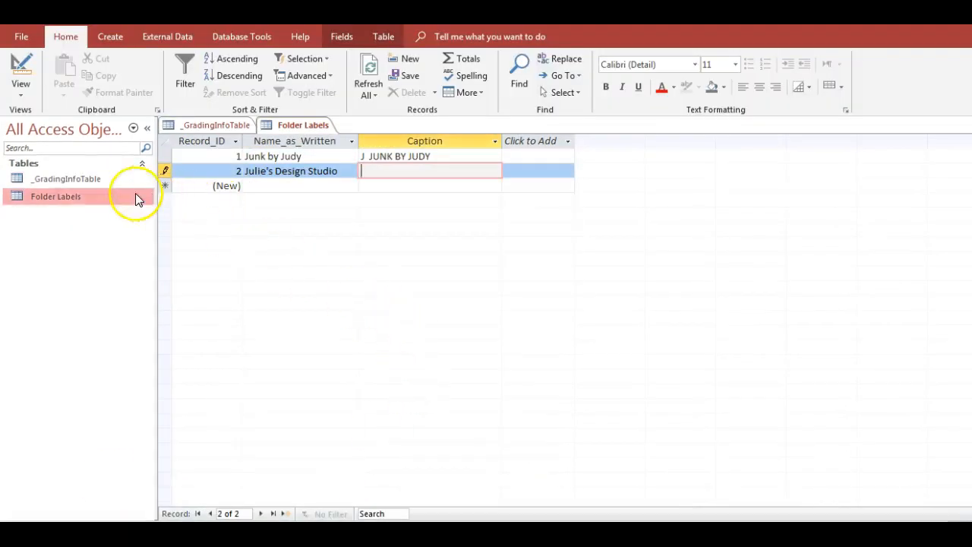
pyautogui.click(73, 182)
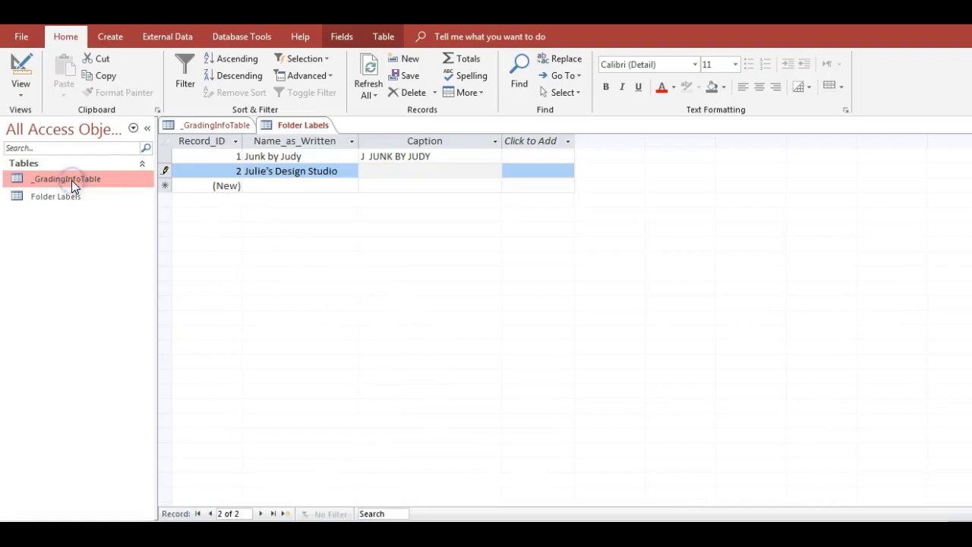
pyautogui.doubleClick(72, 180)
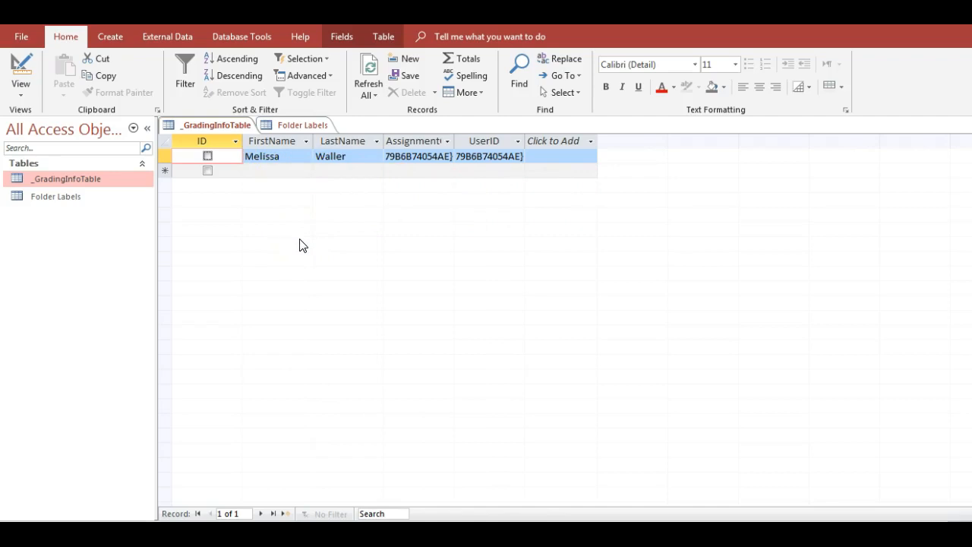
# - Return to the Folder Labels table and display it in Datasheet View
pyautogui.click(82, 199)
pyautogui.doubleClick(82, 199)
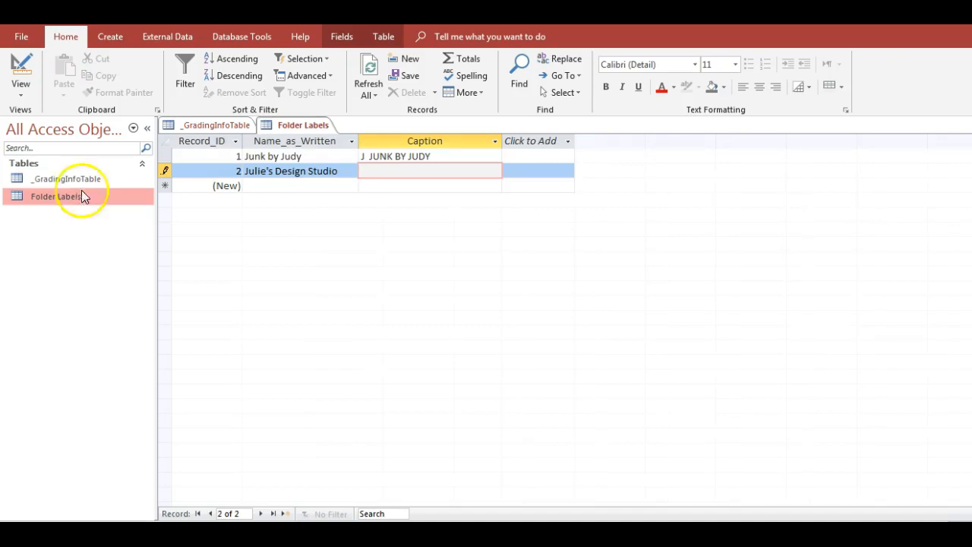
pyautogui.click(21, 98)
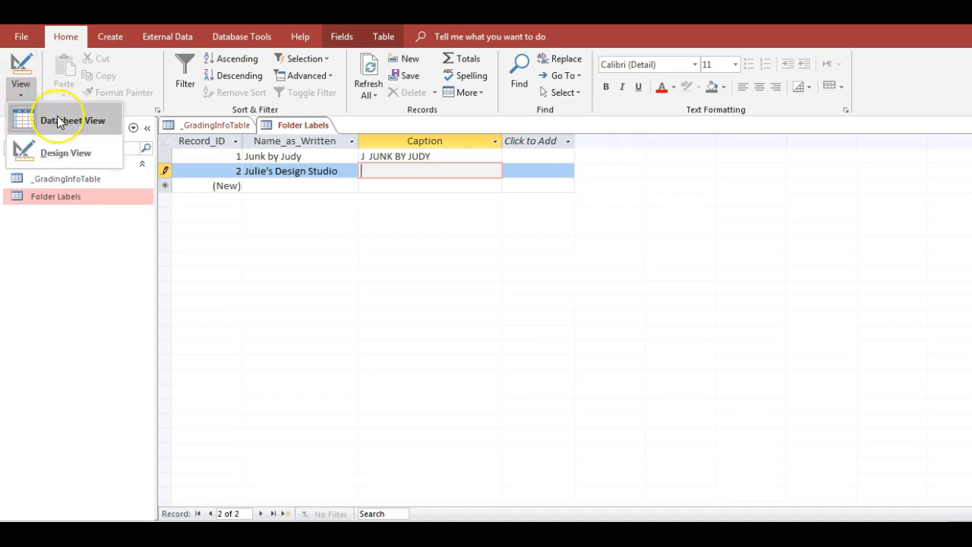
pyautogui.click(58, 119)
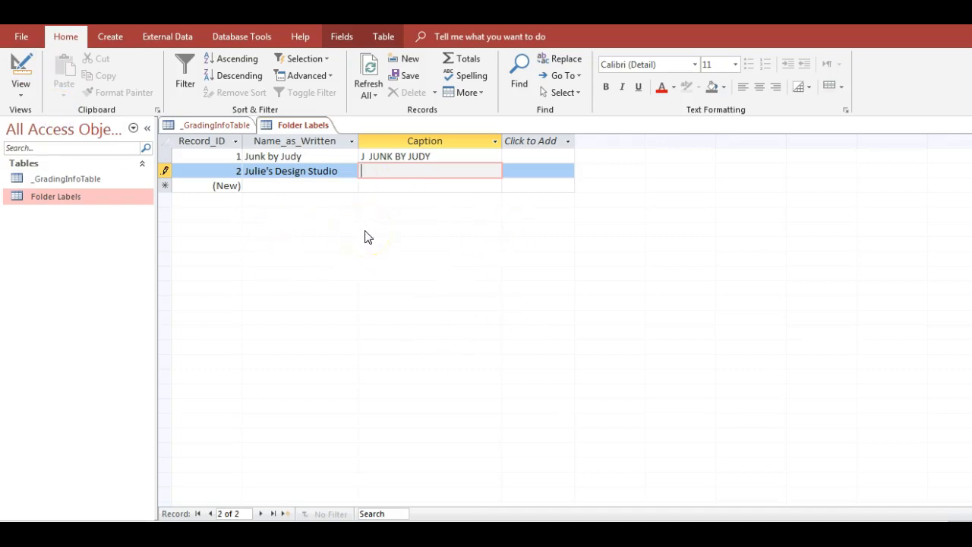
# - In the 6-4 Labels Sol database, start the Label Wizard and choose the Avery USA Index Maker 3 label, 1/2" x 3 1/8"
pyautogui.click(348, 211)
pyautogui.moveTo(386, 533)
pyautogui.click(423, 503)
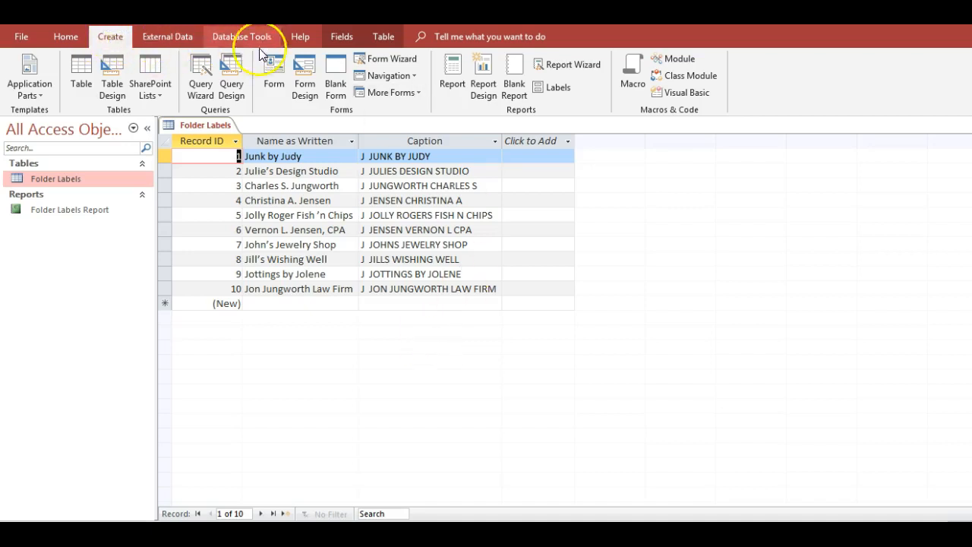
pyautogui.click(563, 88)
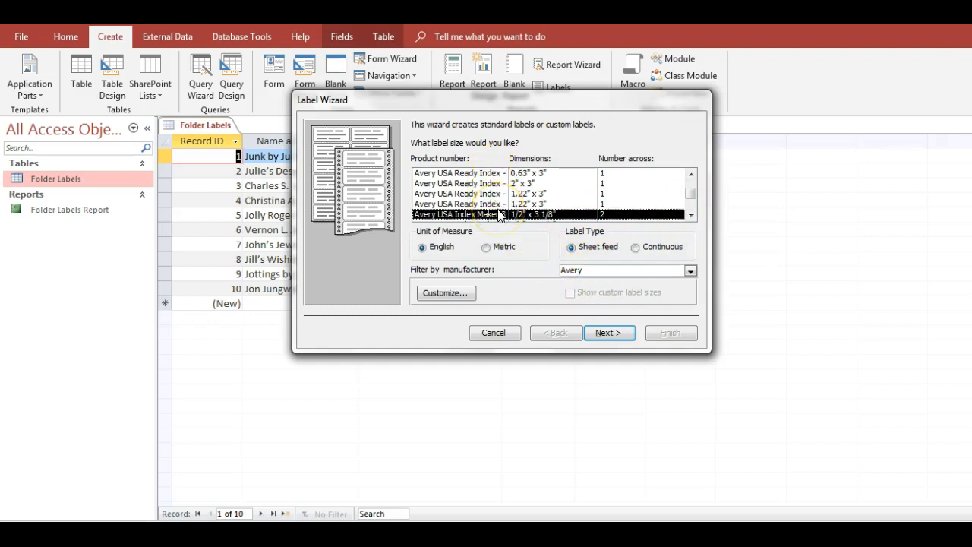
pyautogui.click(687, 215)
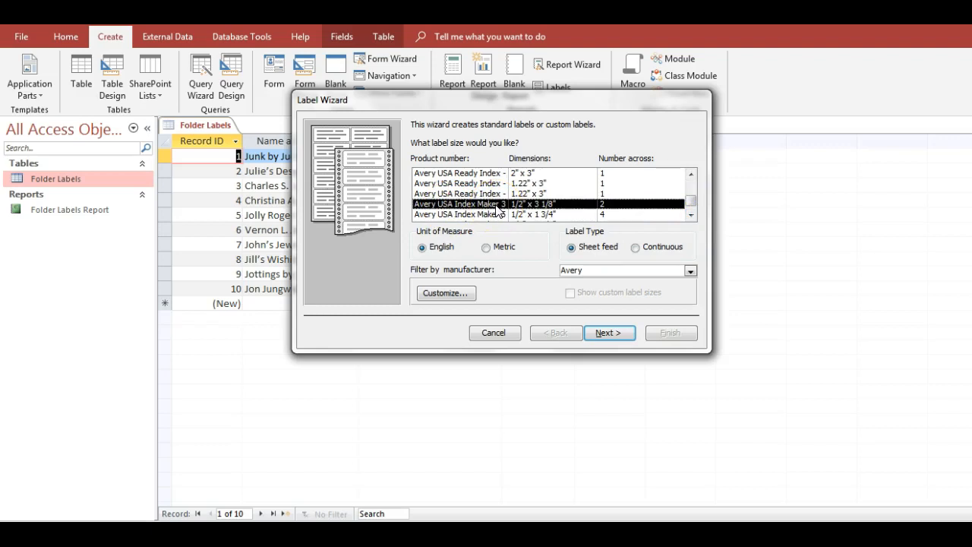
pyautogui.click(622, 332)
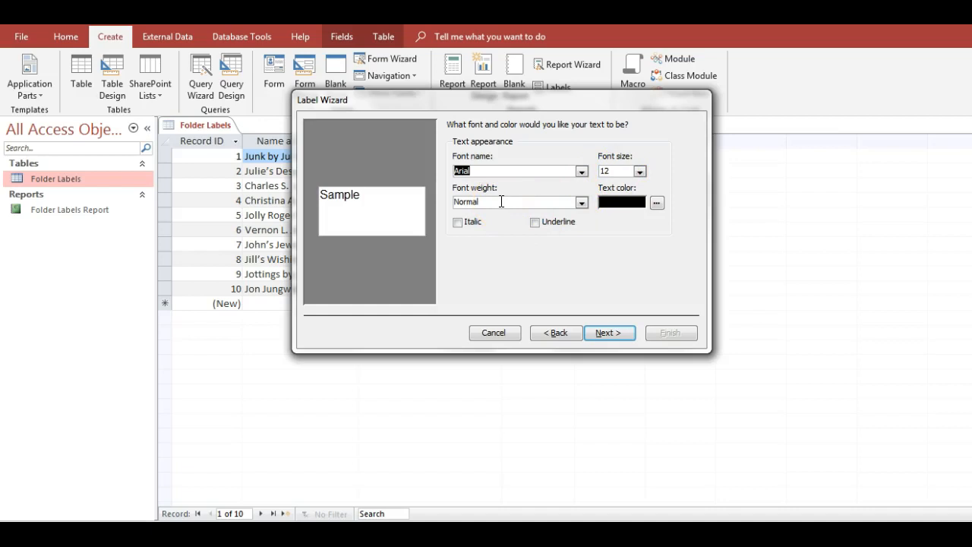
# - Confirm black as the label text color and accept the Arial, size 12, Normal weight text settings
pyautogui.click(657, 203)
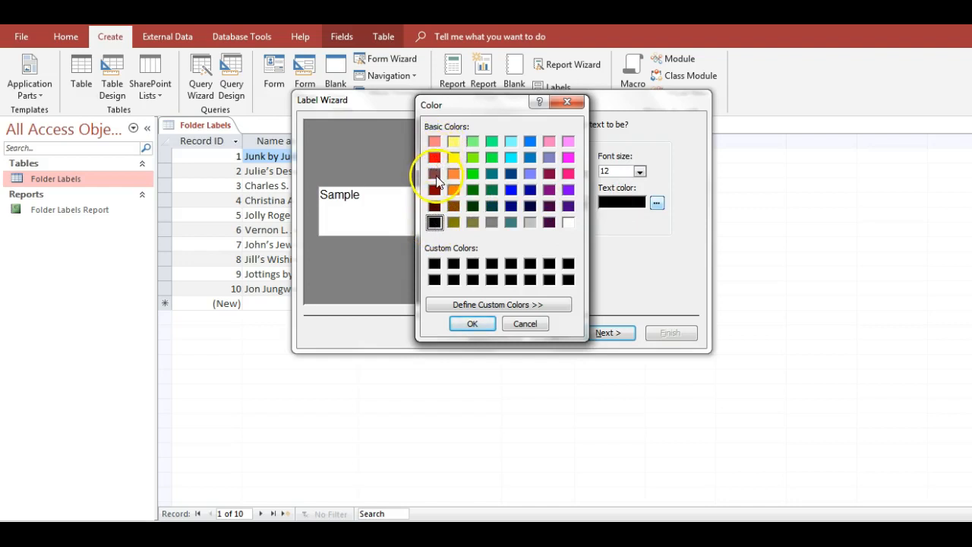
pyautogui.click(459, 322)
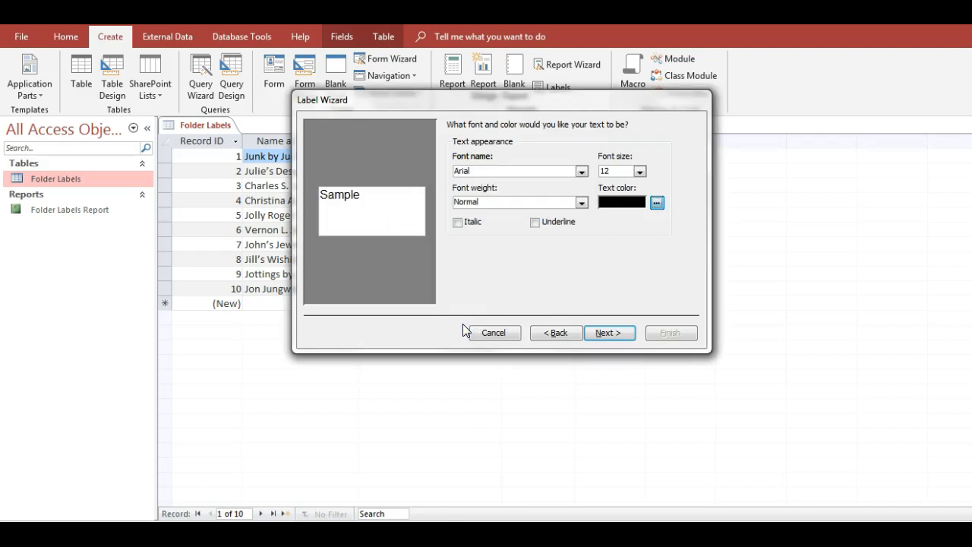
pyautogui.click(612, 334)
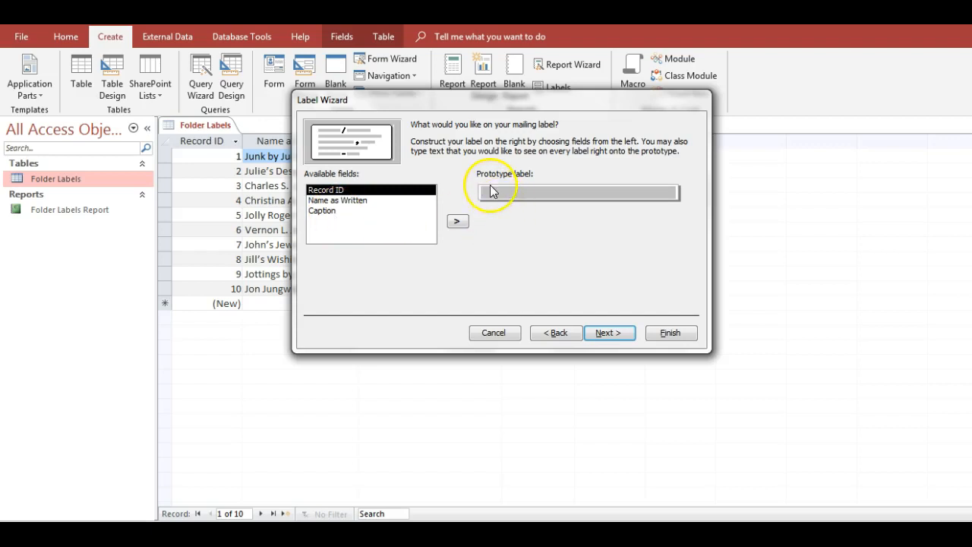
# - Place the Caption field on the prototype label and continue past the sort options without adding a sort field
pyautogui.click(323, 212)
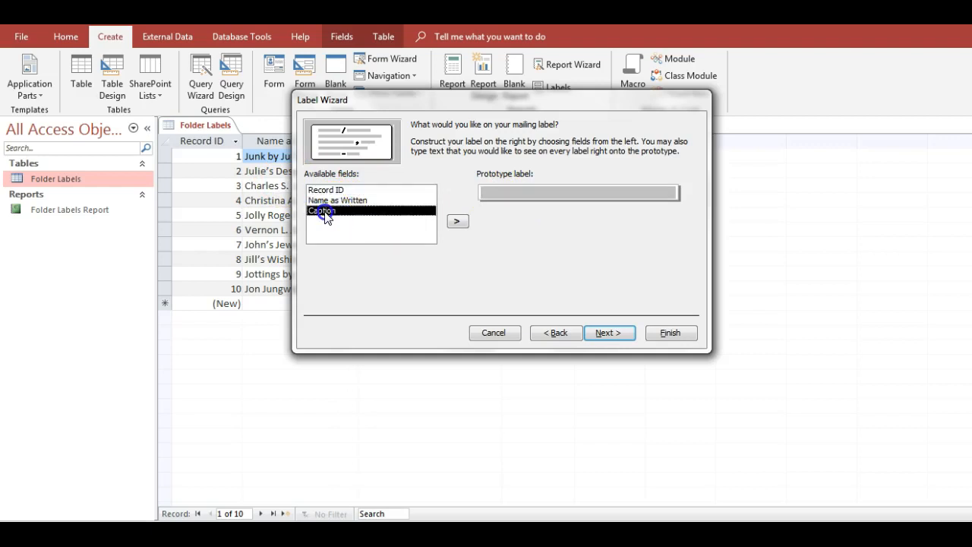
pyautogui.click(458, 222)
pyautogui.click(620, 337)
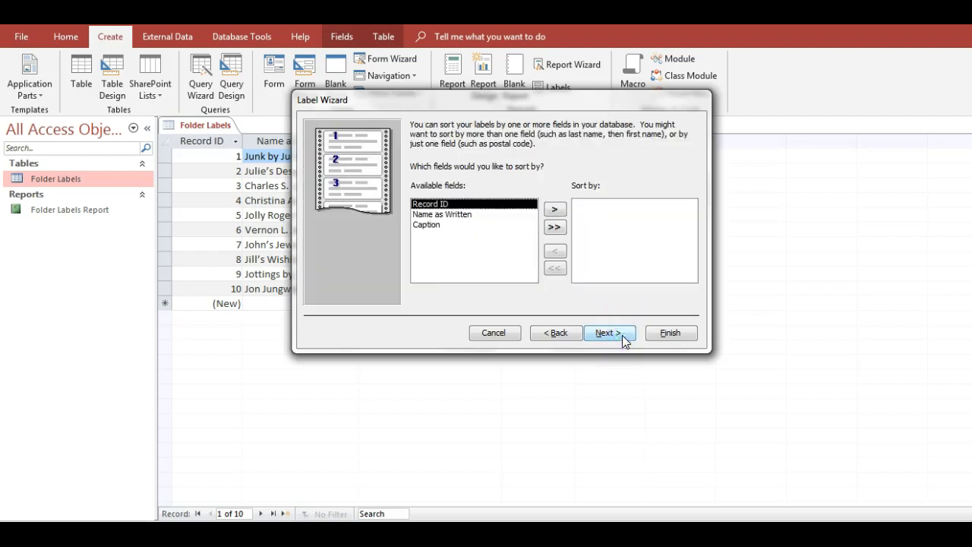
pyautogui.click(438, 227)
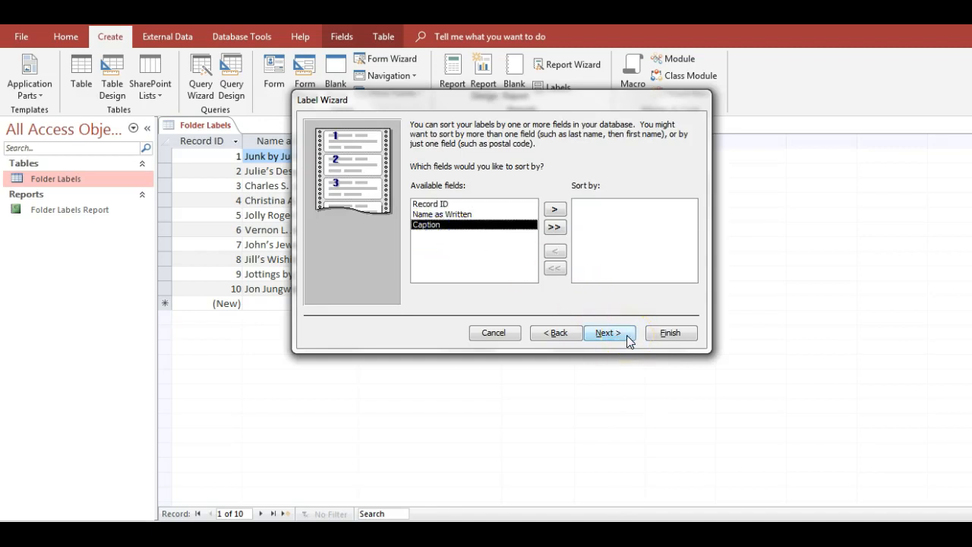
pyautogui.click(609, 334)
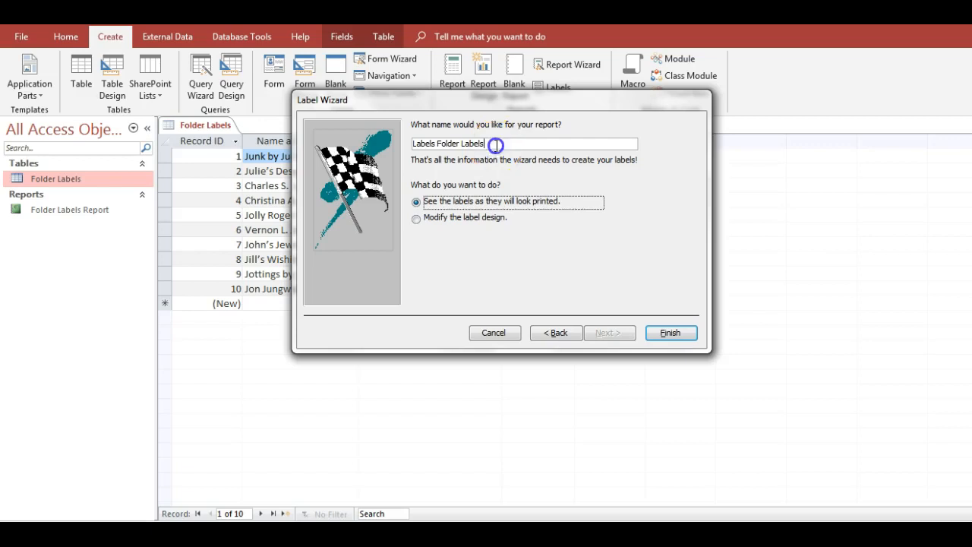
# - Try to finish the label report under the name Folder Labels Report
pyautogui.moveTo(495, 144); pyautogui.dragTo(392, 140)
pyautogui.write('Fold')
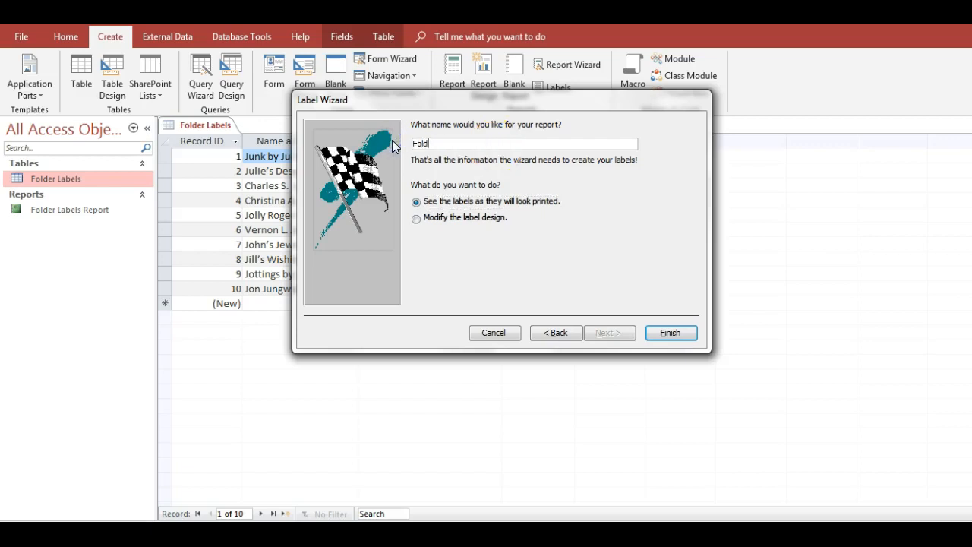
pyautogui.write('er Labels Report')
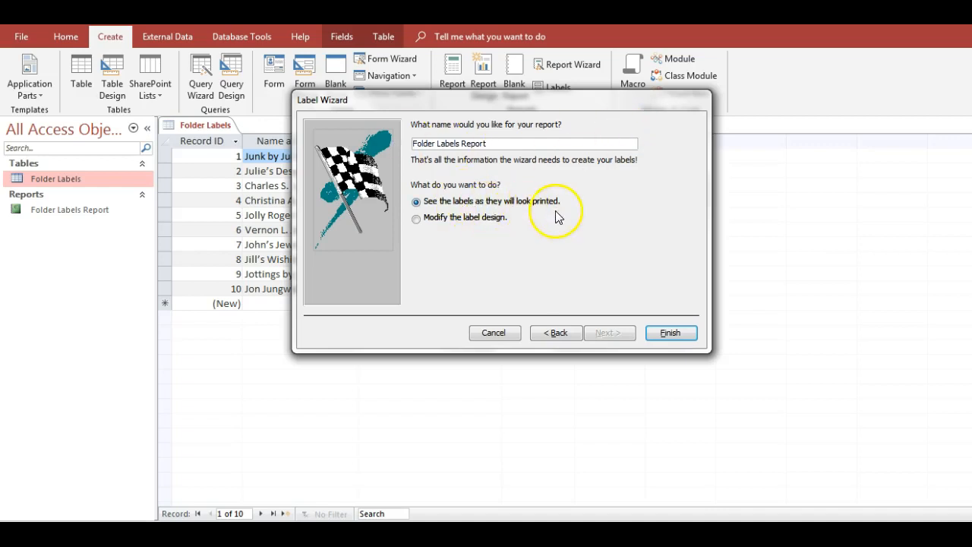
pyautogui.click(670, 334)
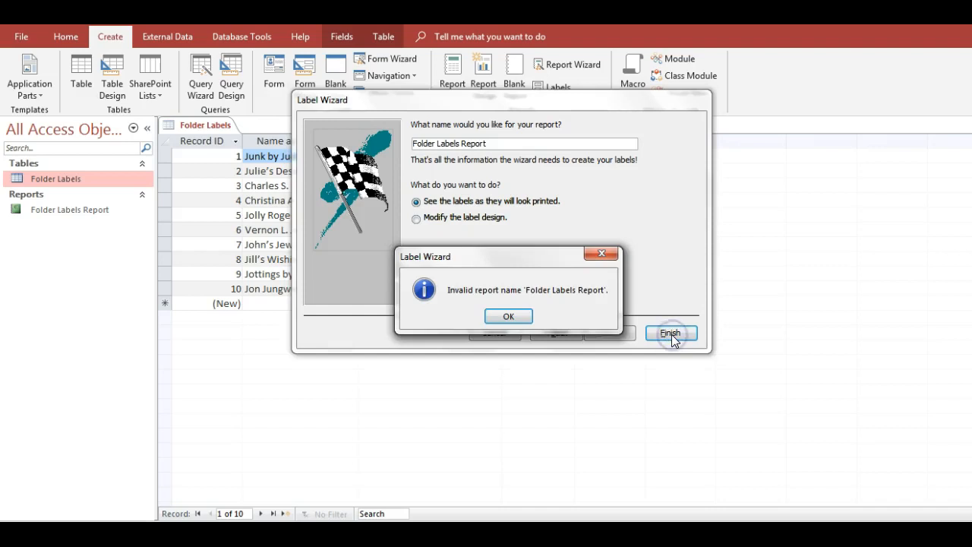
# - Name the label report Folder Labels Report 1 and finish the wizard with the labels shown as printed
pyautogui.click(520, 323)
pyautogui.click(441, 146)
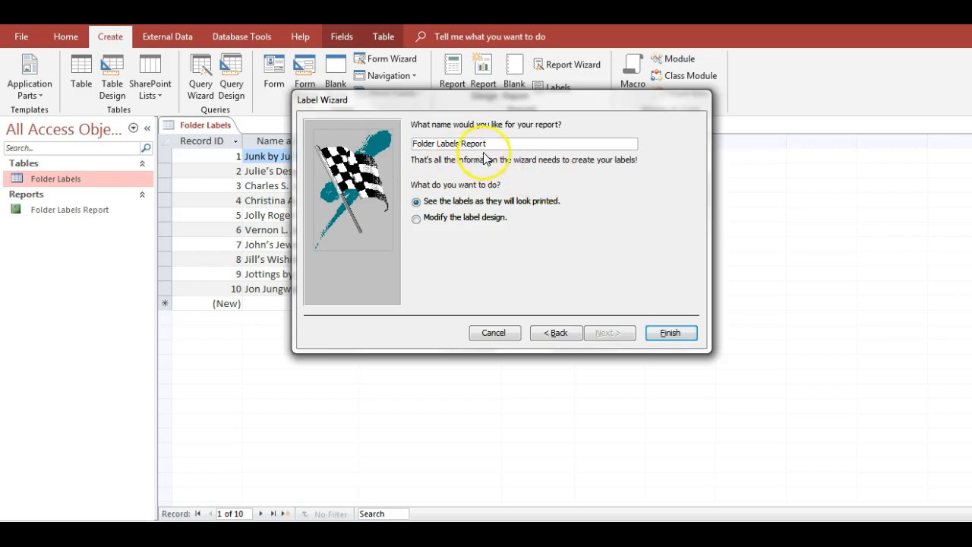
pyautogui.click(658, 332)
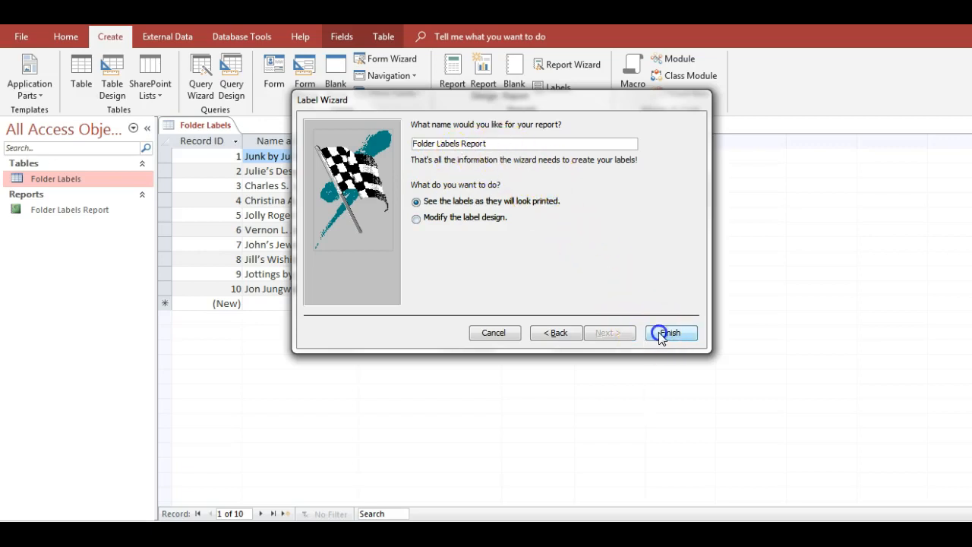
pyautogui.click(508, 317)
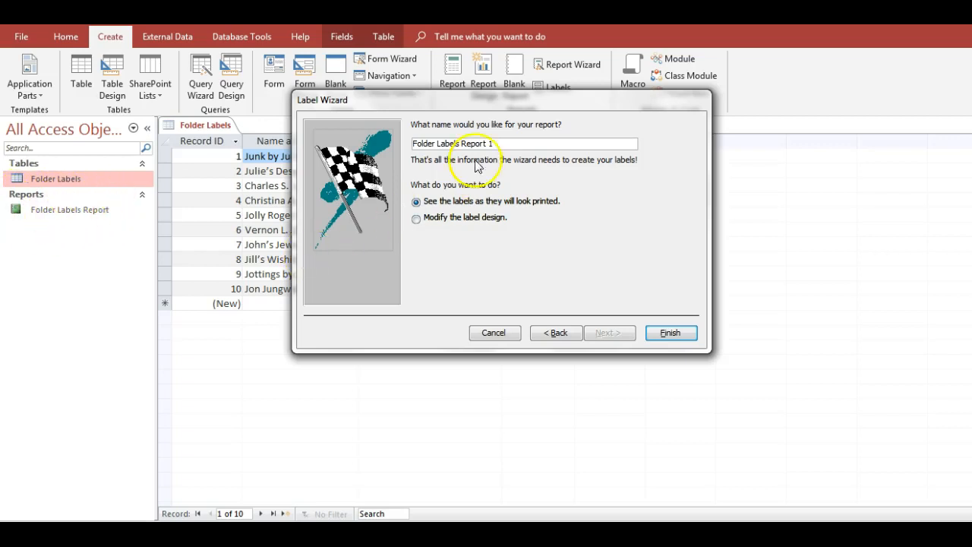
pyautogui.click(677, 338)
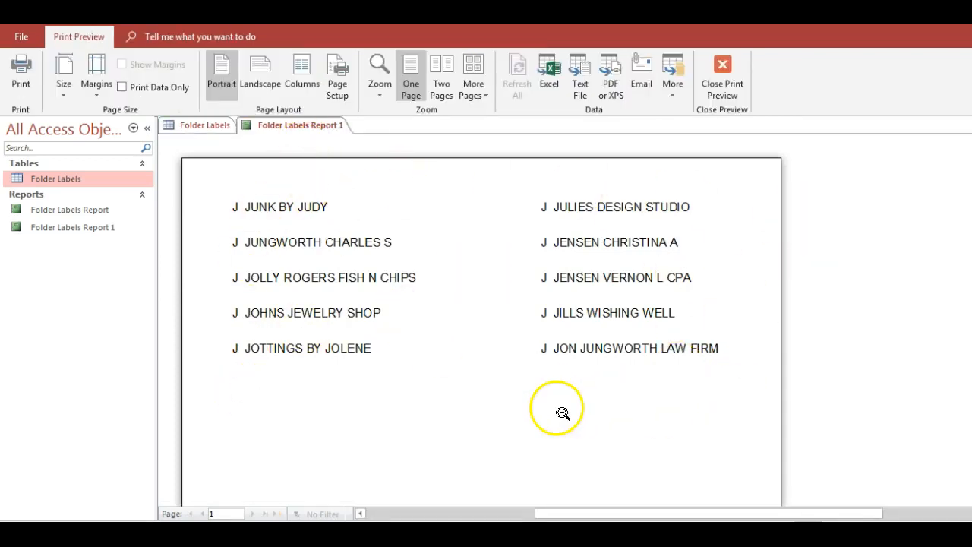
# - Open the existing Folder Labels Report to compare it with the new label report
pyautogui.click(101, 211)
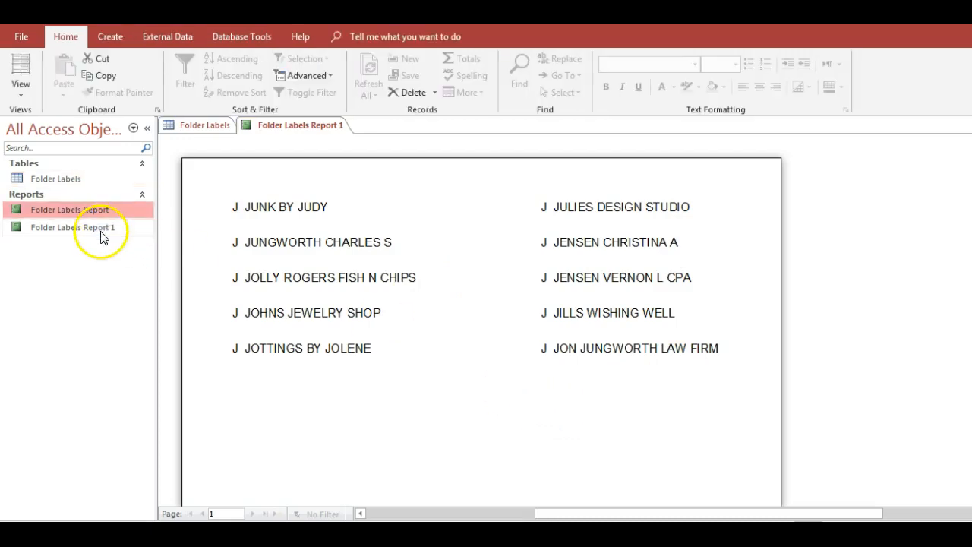
pyautogui.click(106, 213)
pyautogui.doubleClick(106, 213)
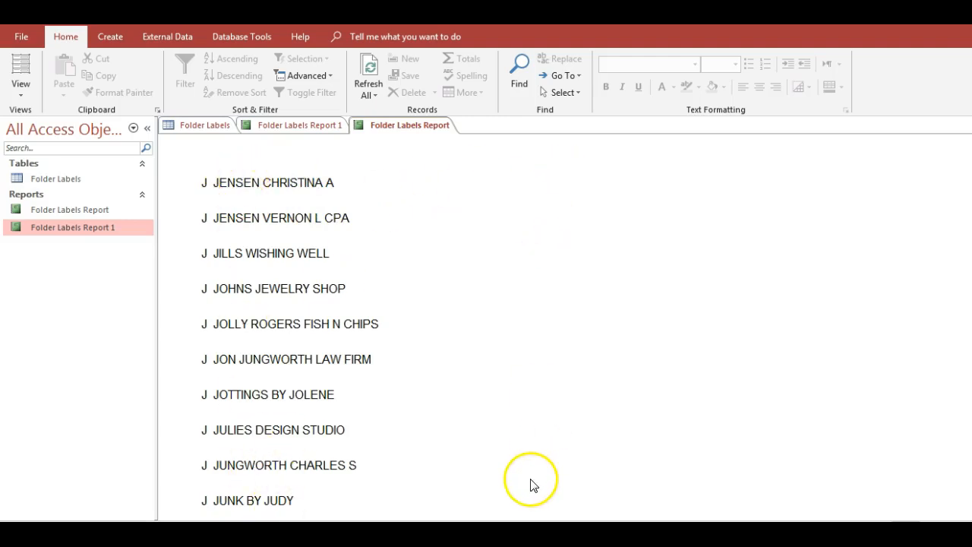
# - Show Folder Labels Report in Report View, followed by Design View
pyautogui.click(21, 95)
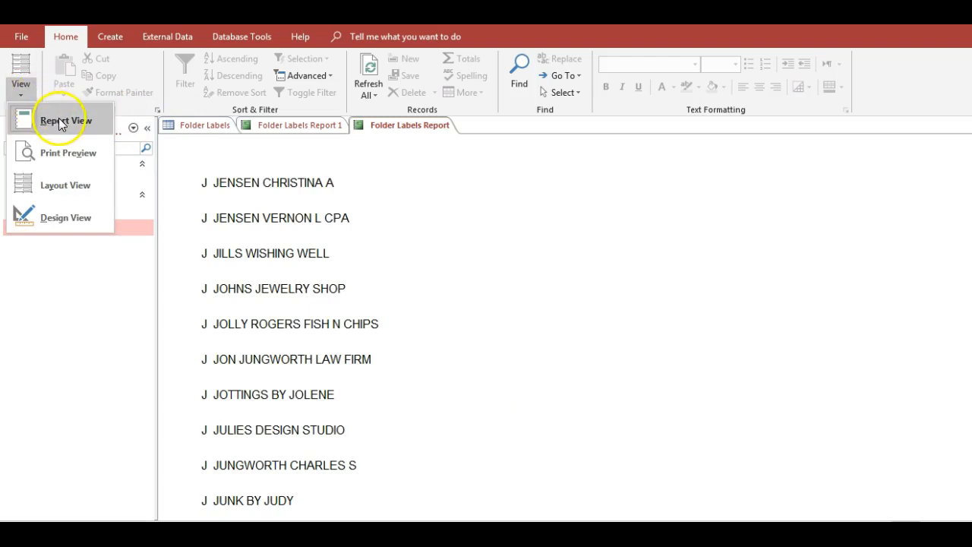
pyautogui.click(60, 121)
pyautogui.click(30, 92)
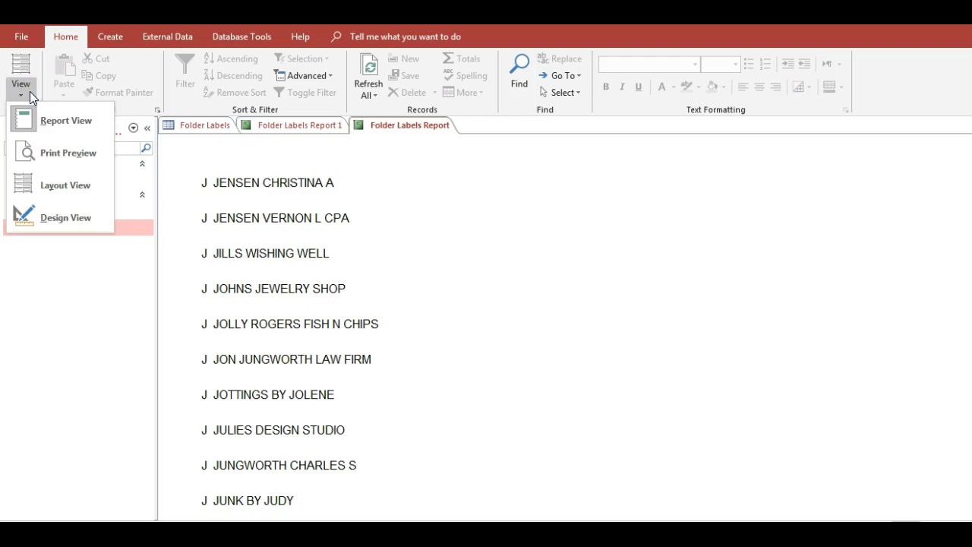
pyautogui.click(69, 218)
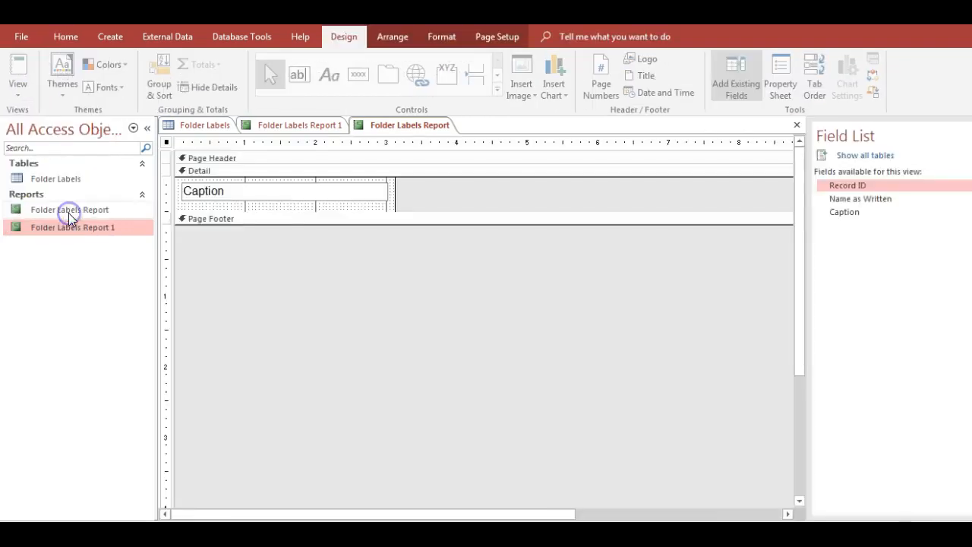
# - Show Folder Labels Report in Layout View, followed by Print Preview
pyautogui.click(26, 89)
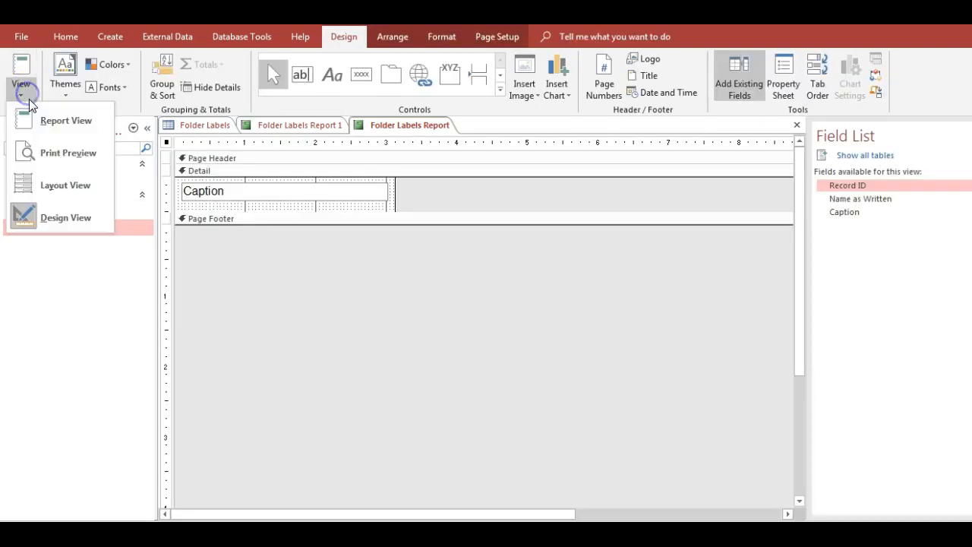
pyautogui.click(52, 186)
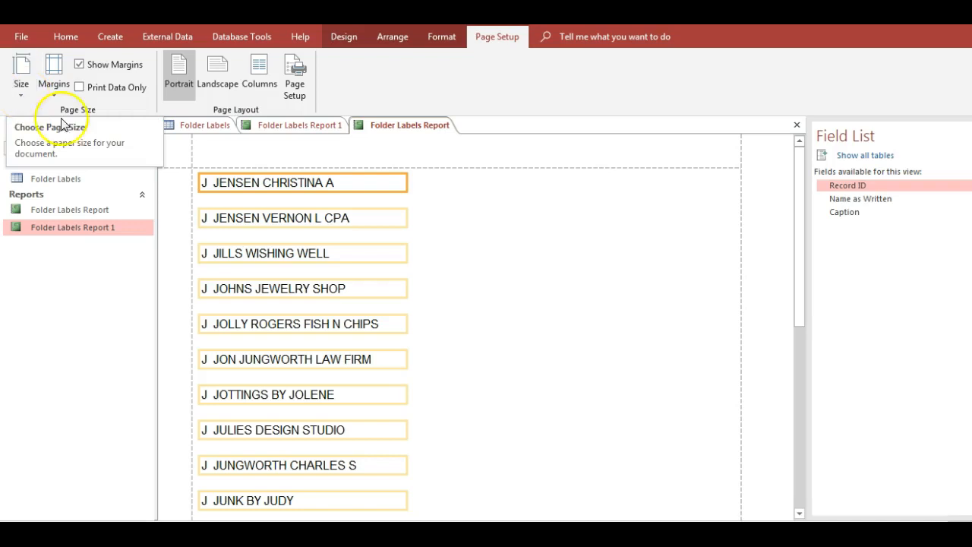
pyautogui.click(935, 522)
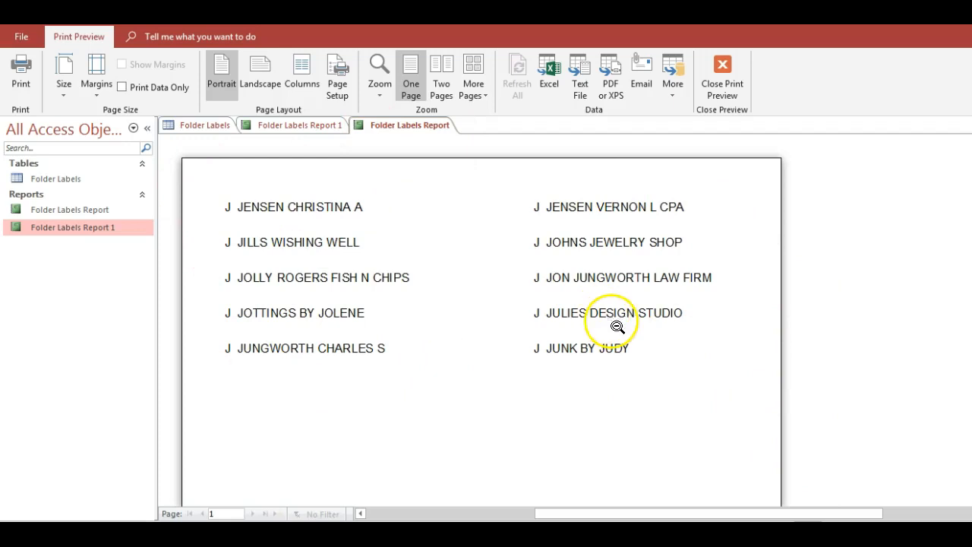
# - Return Folder Labels Report to Report View and look through its labels
pyautogui.click(904, 543)
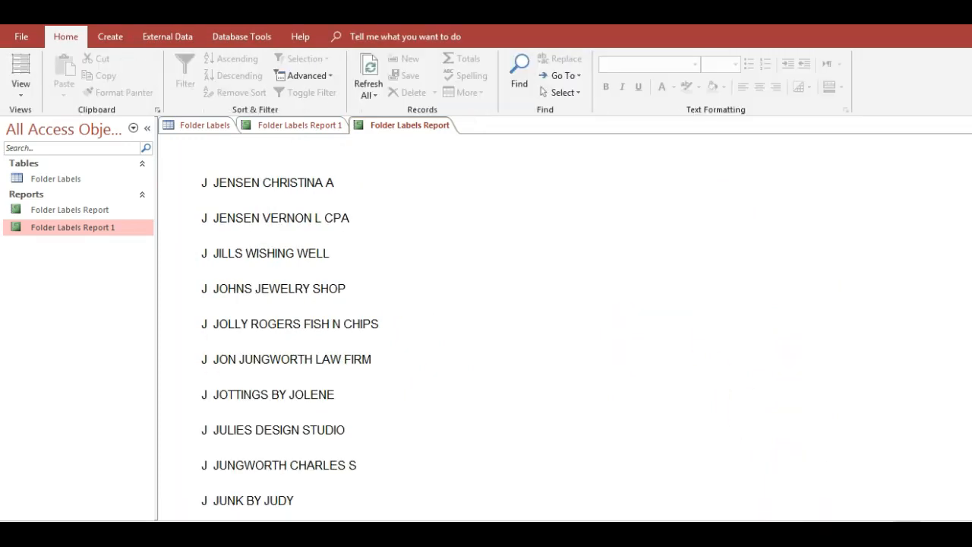
pyautogui.scroll(-1, 432, 347)
pyautogui.scroll(1, 432, 347)
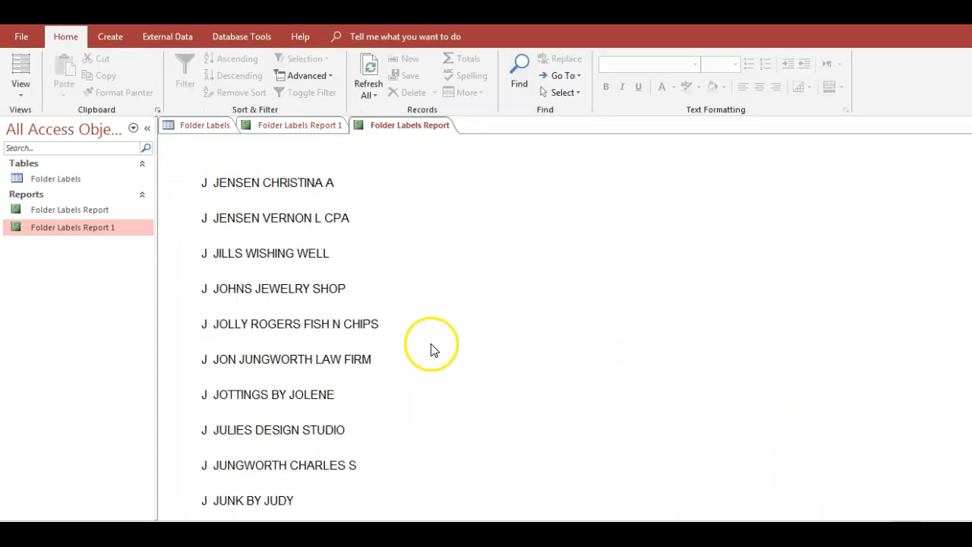